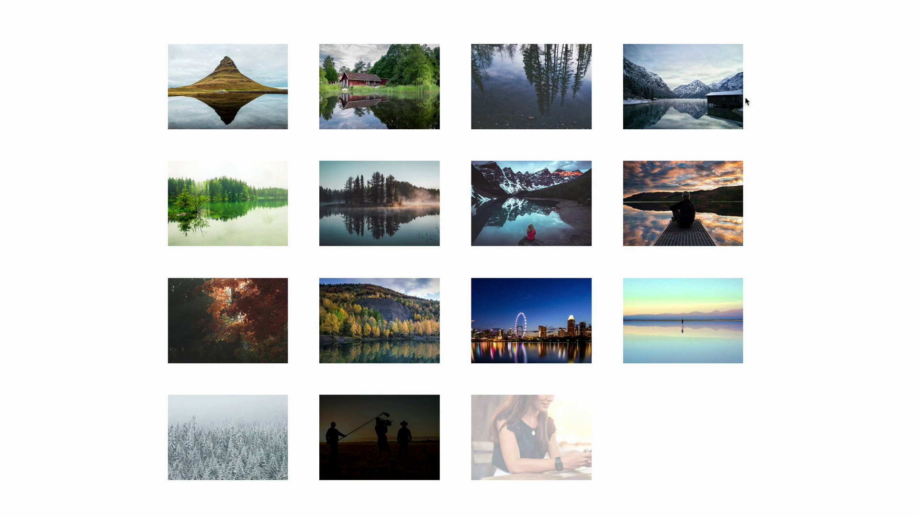
Create a new WordPress page titled 'ggl4' and choose to build it with Divi
mouse_move(740, 56)
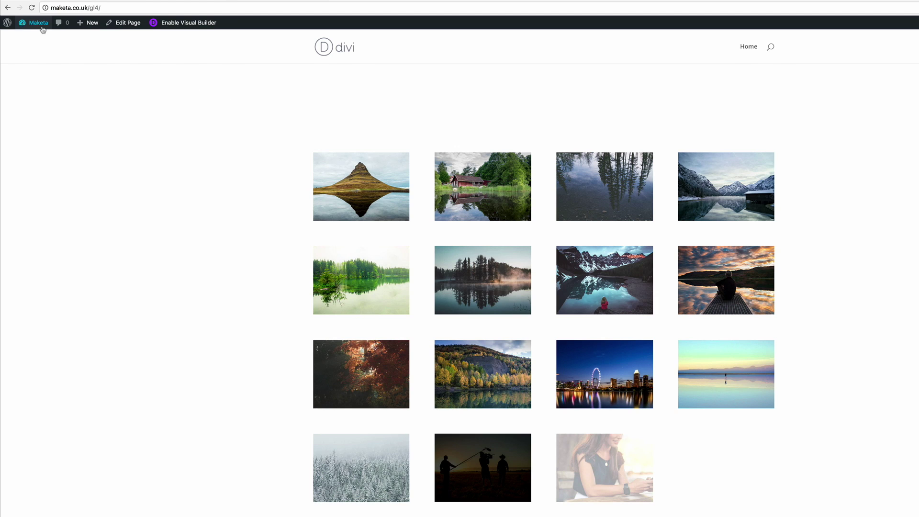
mouse_move(41, 30)
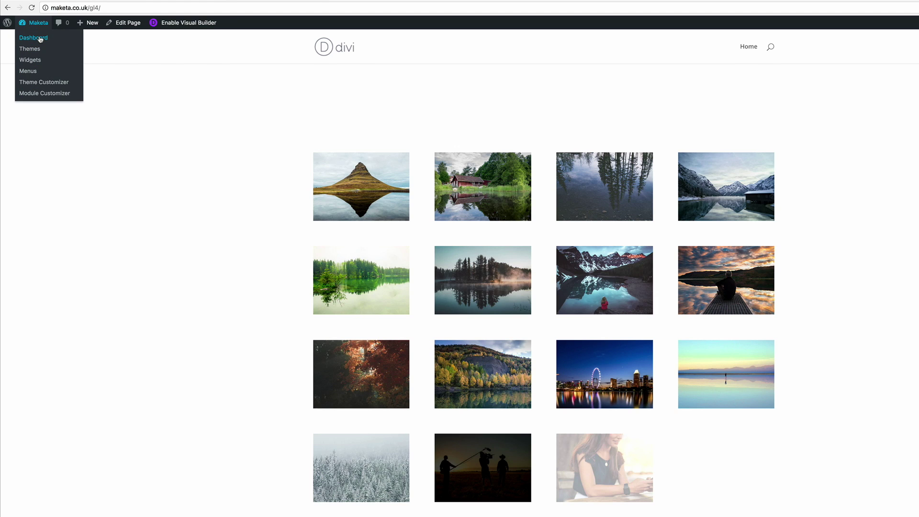
left_click(40, 39)
mouse_move(21, 122)
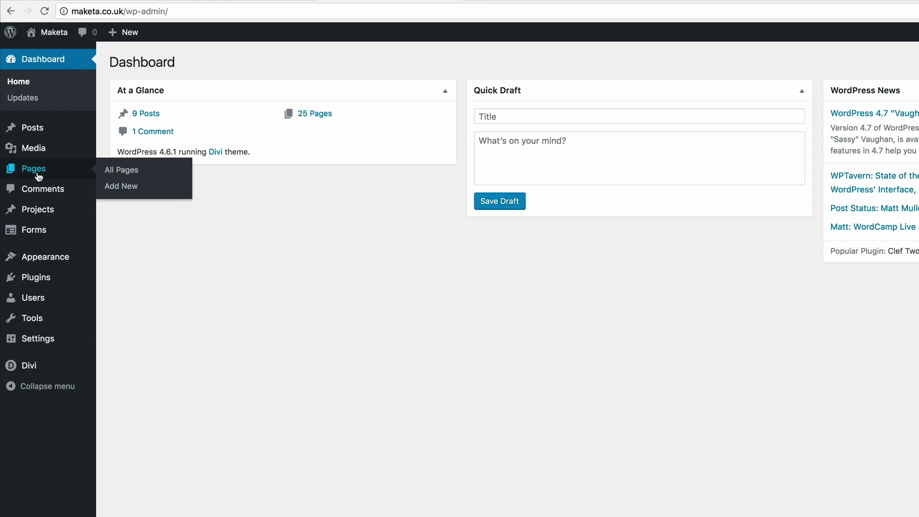
left_click(115, 189)
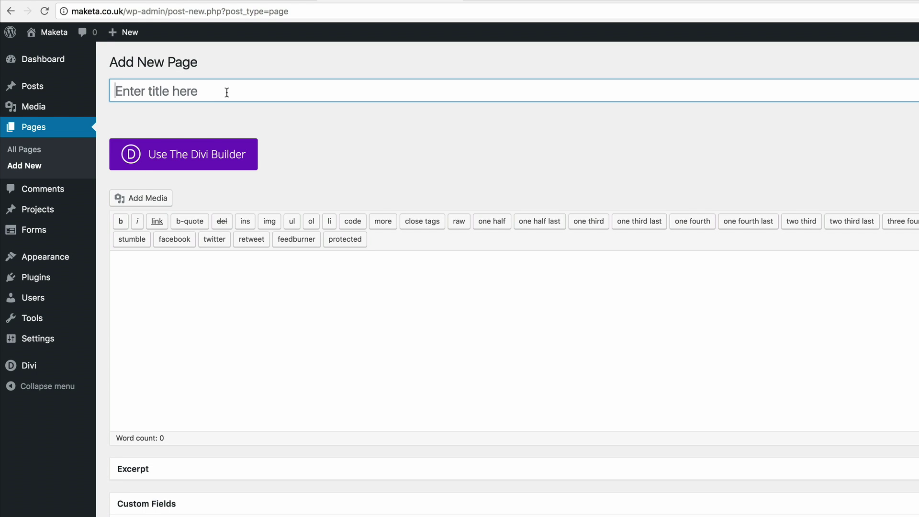
type("ggl4")
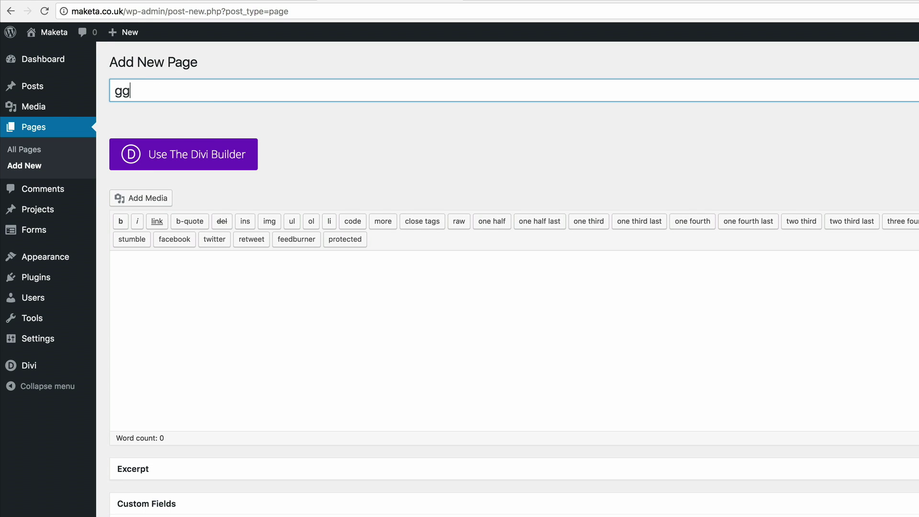
left_click(220, 154)
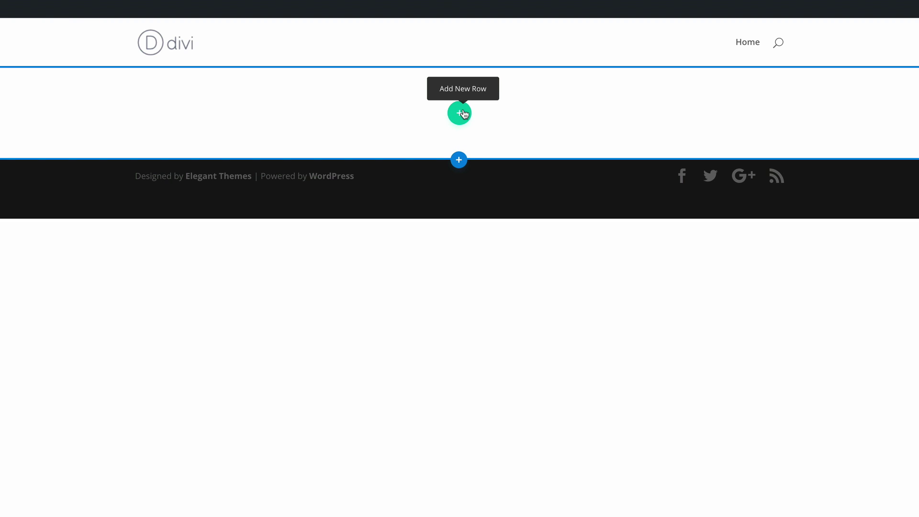
Add a one-column row to the empty section and place a Gallery module in it
left_click(462, 114)
left_click(370, 212)
type("ga")
left_click(412, 283)
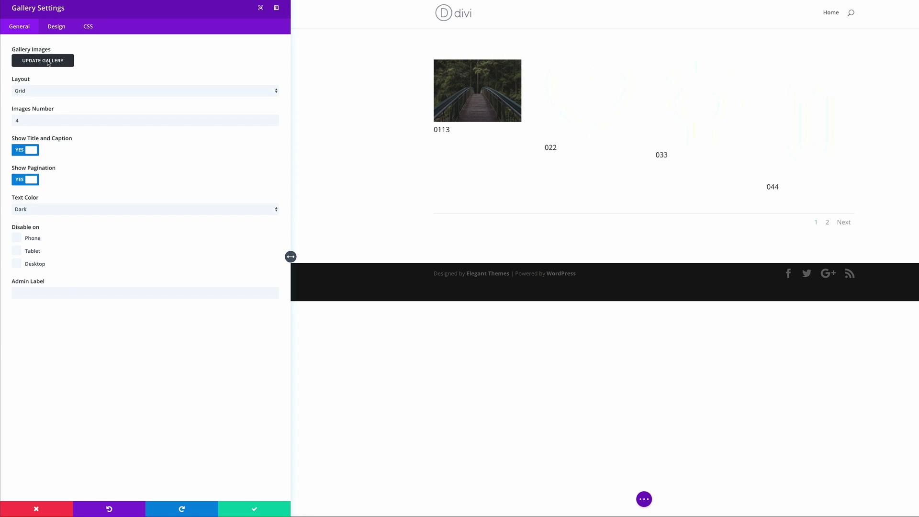
Pick fifteen Media Library photos (lake, forest, skyline, crew and yellow car shots) and add them to the gallery
left_click(49, 62)
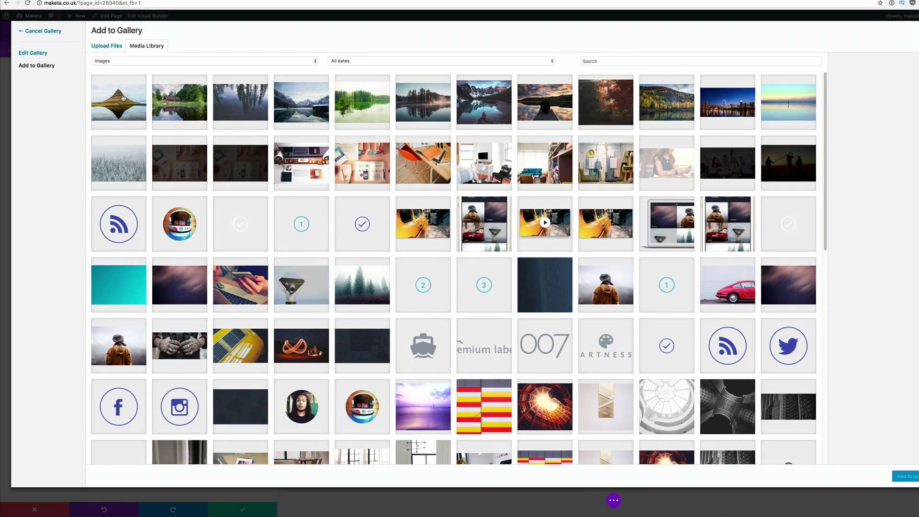
left_click(123, 98)
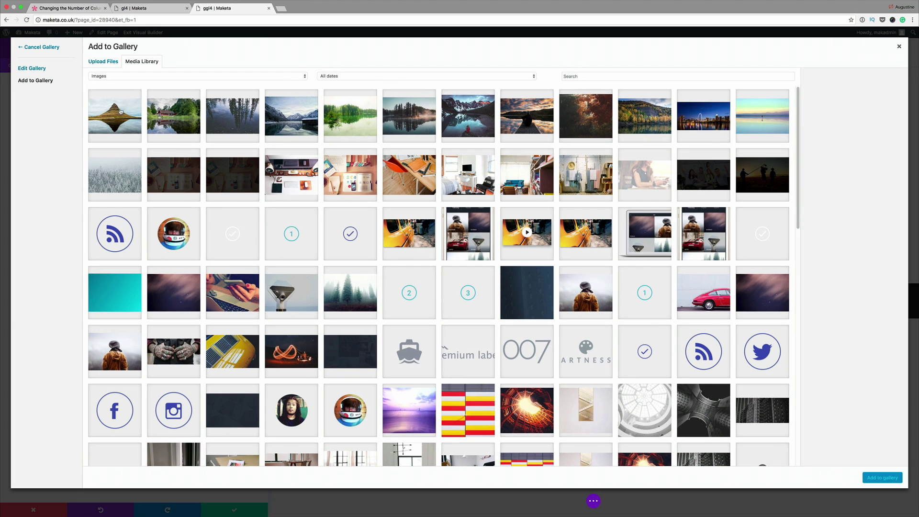
left_click(184, 98)
left_click(245, 98)
left_click(306, 99)
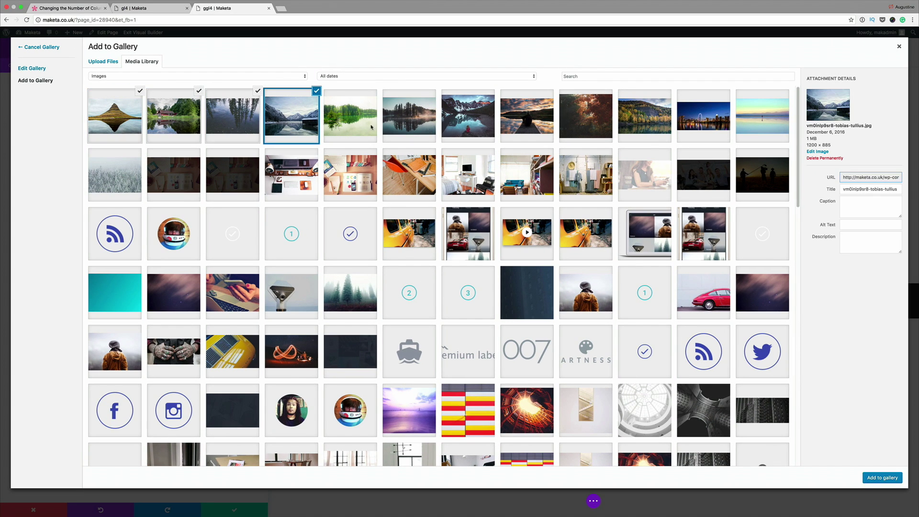
left_click(350, 120)
left_click(409, 121)
left_click(467, 121)
left_click(526, 123)
left_click(585, 125)
left_click(630, 128)
left_click(703, 125)
left_click(762, 126)
left_click(644, 175)
left_click(762, 174)
left_click(256, 355)
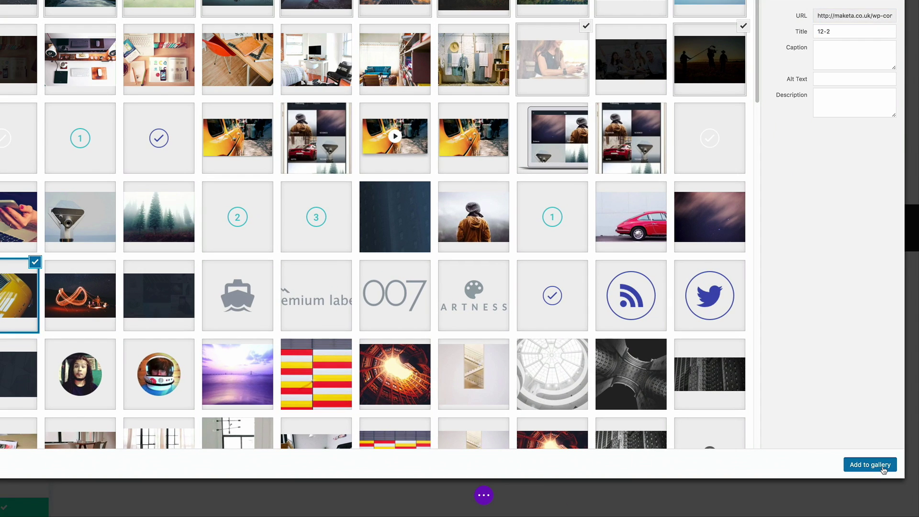
left_click(889, 480)
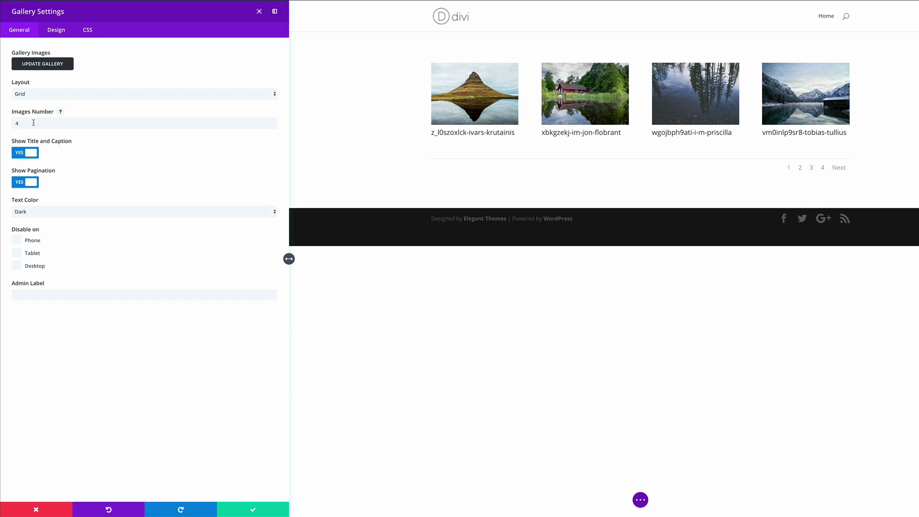
Set Images Number to 15 and switch Show Title and Caption and Show Pagination to No
double_click(33, 123)
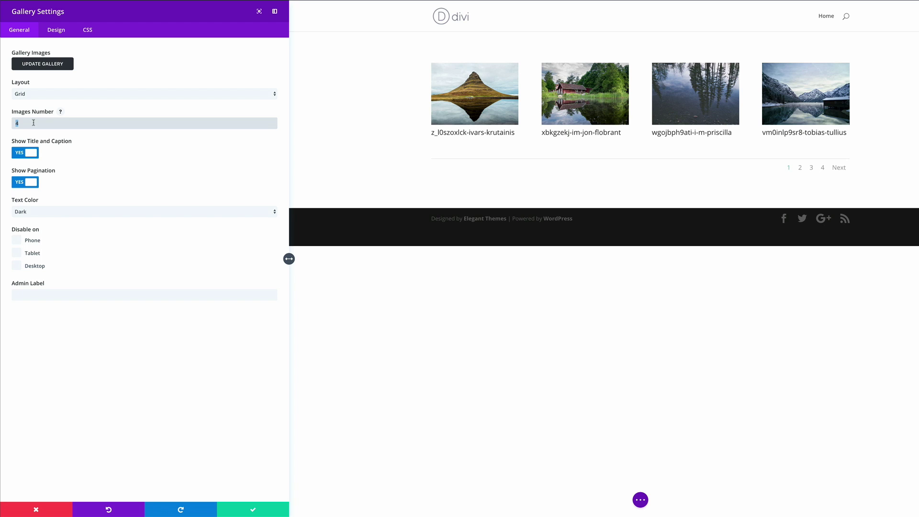
type("15")
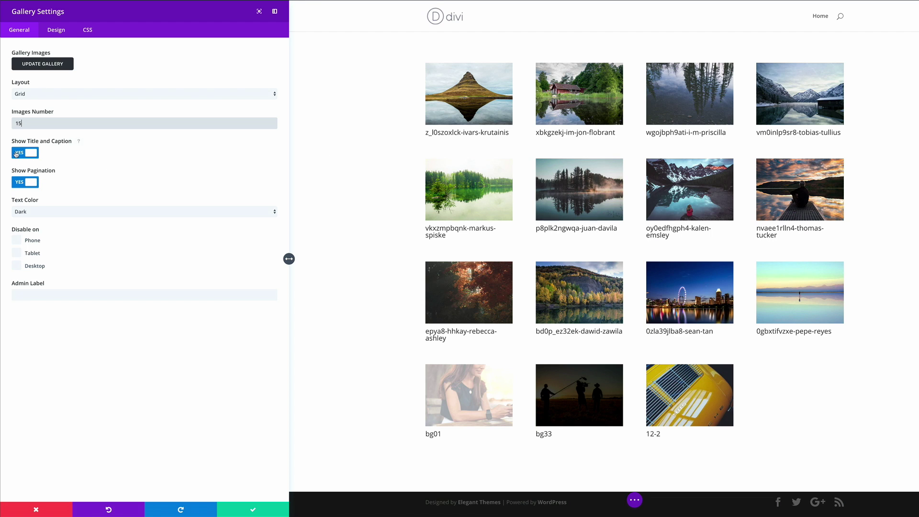
left_click(18, 153)
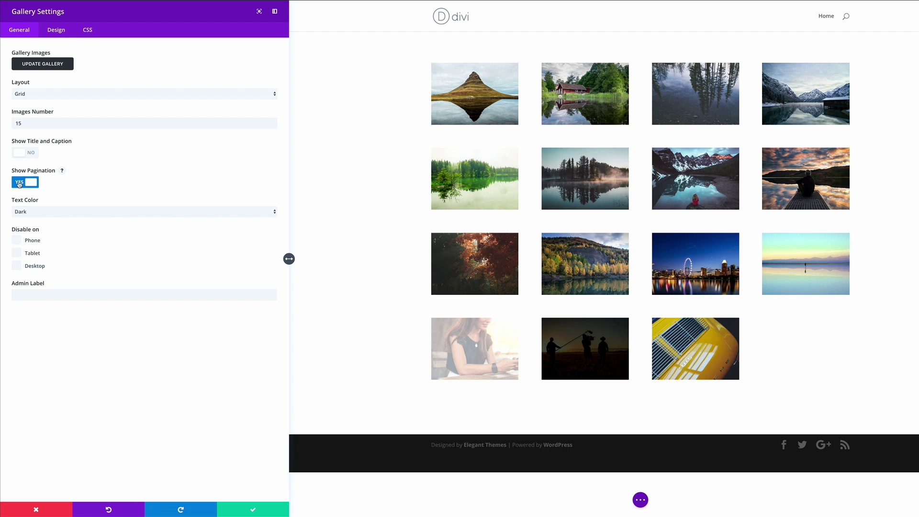
left_click(20, 183)
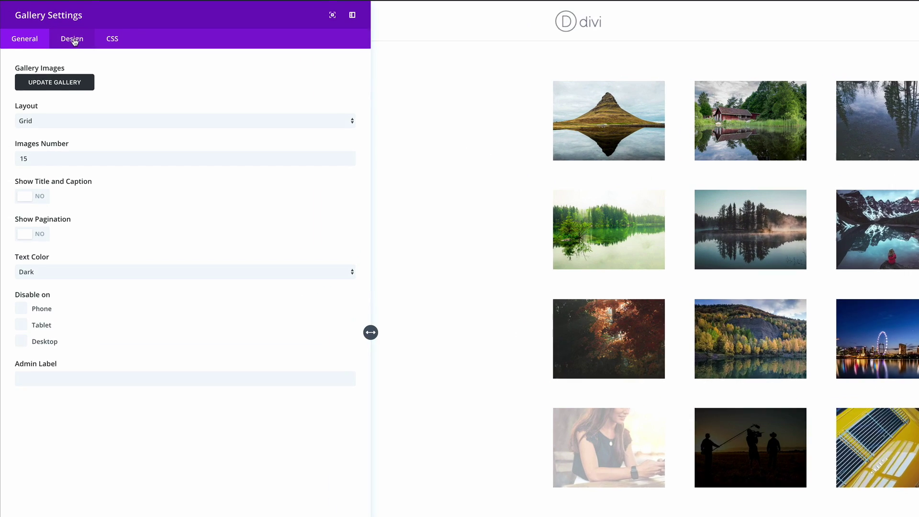
Set the gallery's zoom icon colour to orange #e09900
left_click(56, 30)
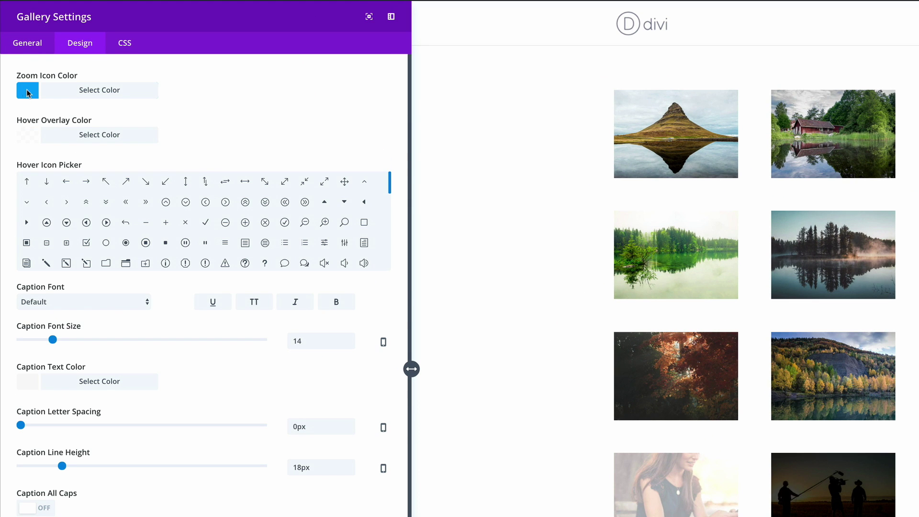
left_click(28, 91)
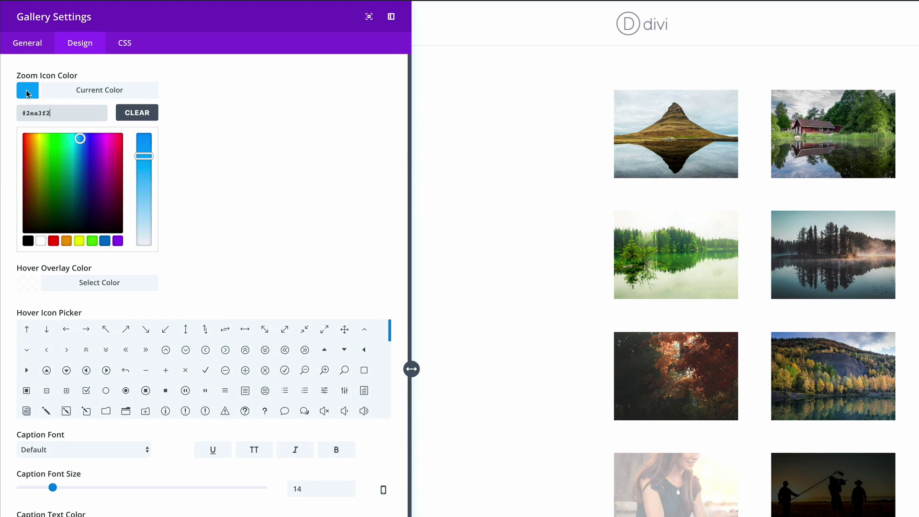
left_click_drag(26, 112, 73, 111)
type("e09900")
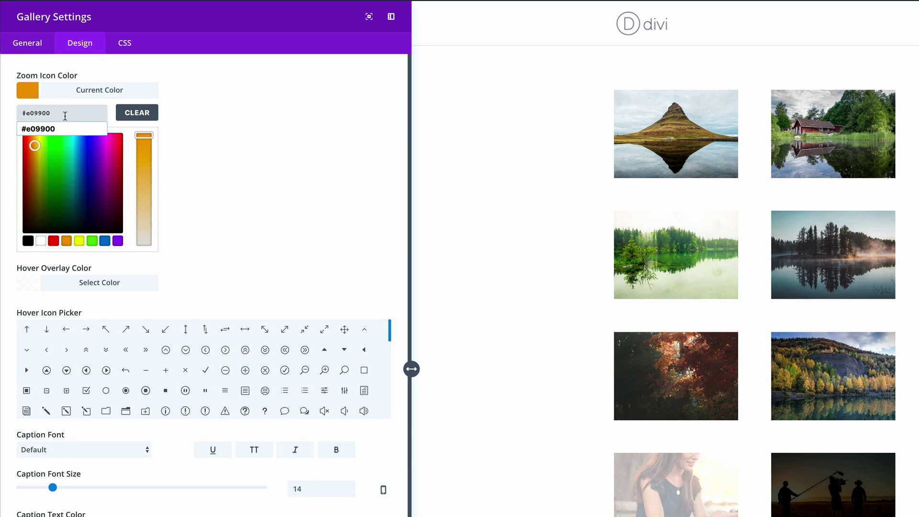
left_click(235, 106)
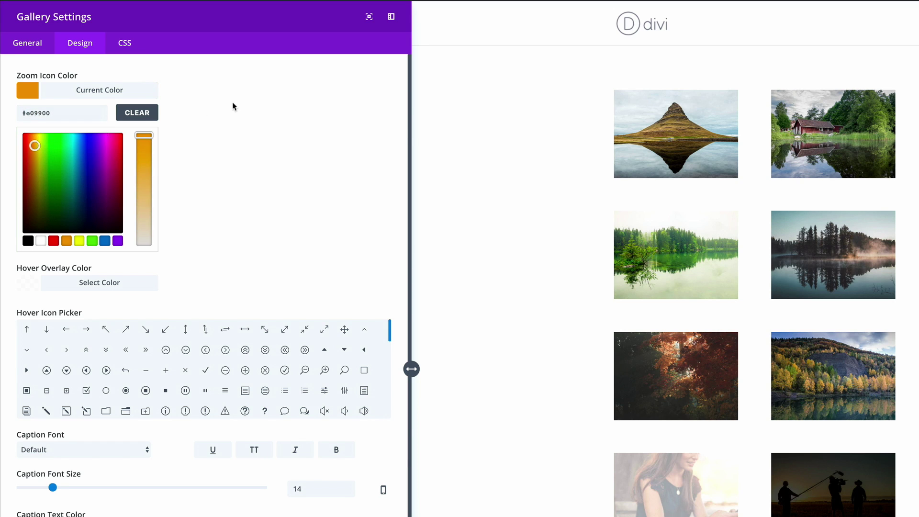
Lower the hover overlay opacity to 0.8 and choose the expand-arrows hover icon
left_click(28, 286)
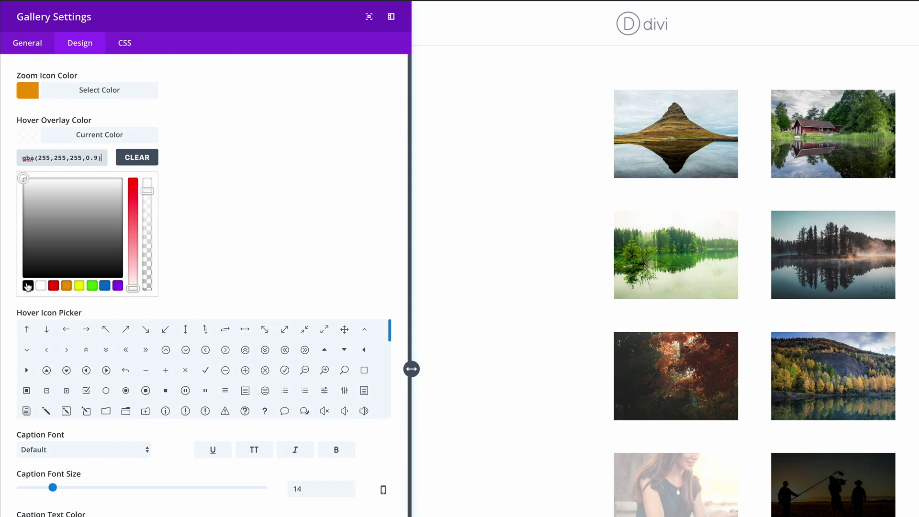
left_click_drag(151, 190, 152, 197)
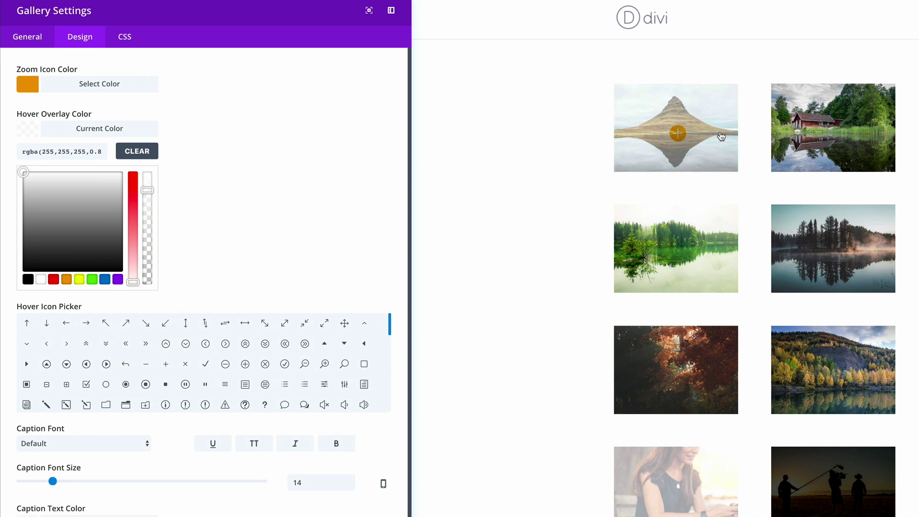
scroll(346, 218, "down", 2)
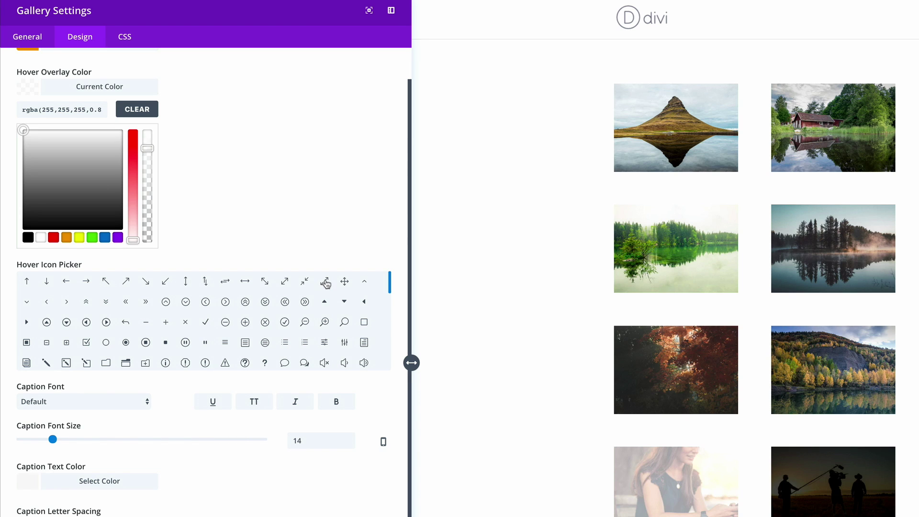
left_click(324, 283)
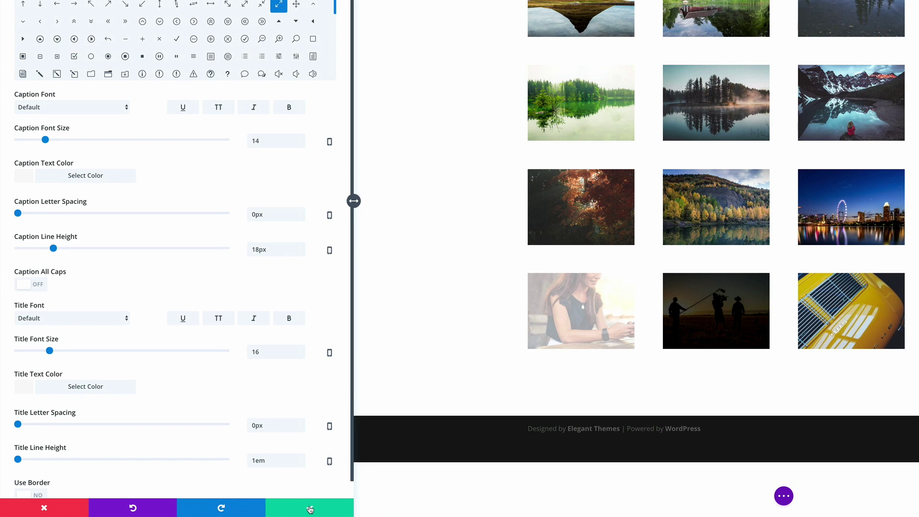
Save the gallery module, then give its row a custom gutter width of 0
left_click(310, 508)
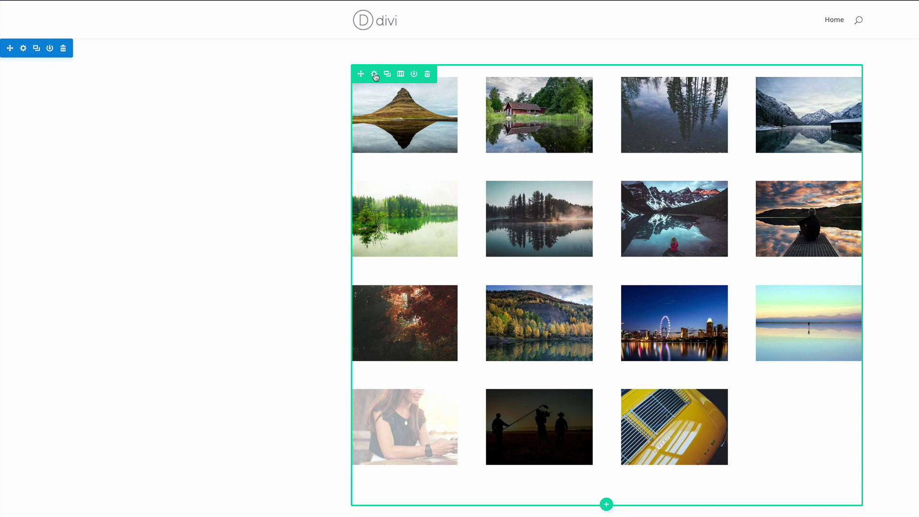
left_click(375, 75)
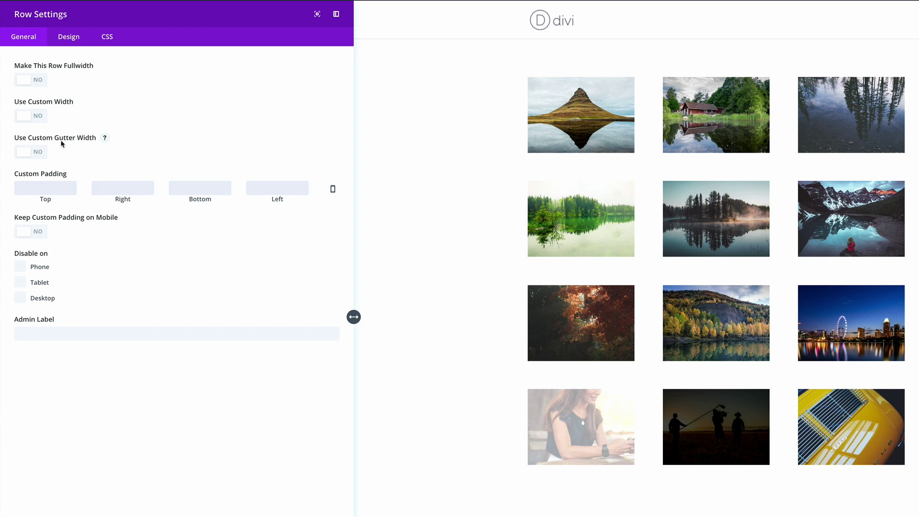
left_click(38, 152)
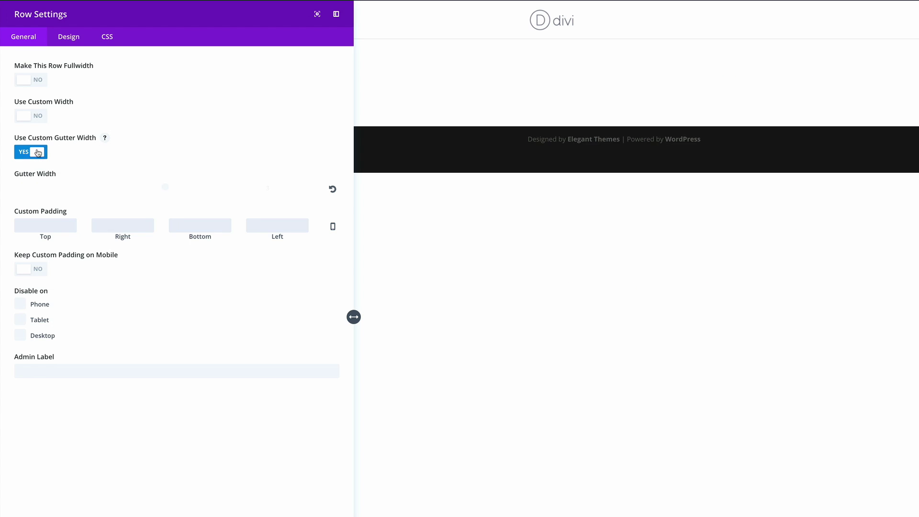
double_click(280, 189)
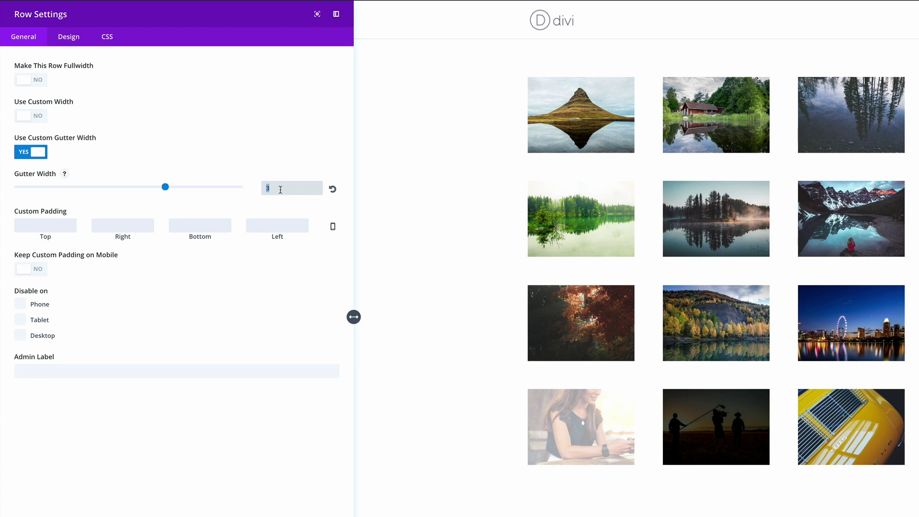
type("0")
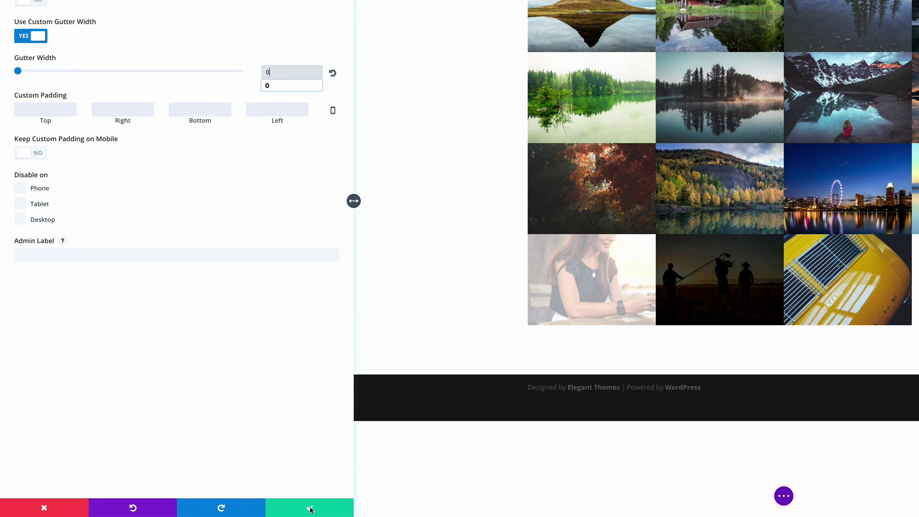
left_click(310, 509)
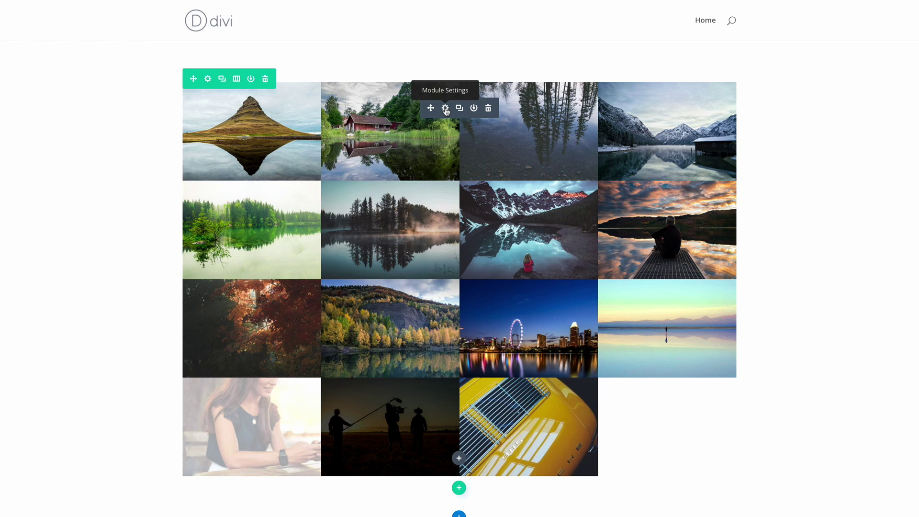
Open the gallery module's CSS tab and place the cursor in the Gallery Item field
left_click(445, 109)
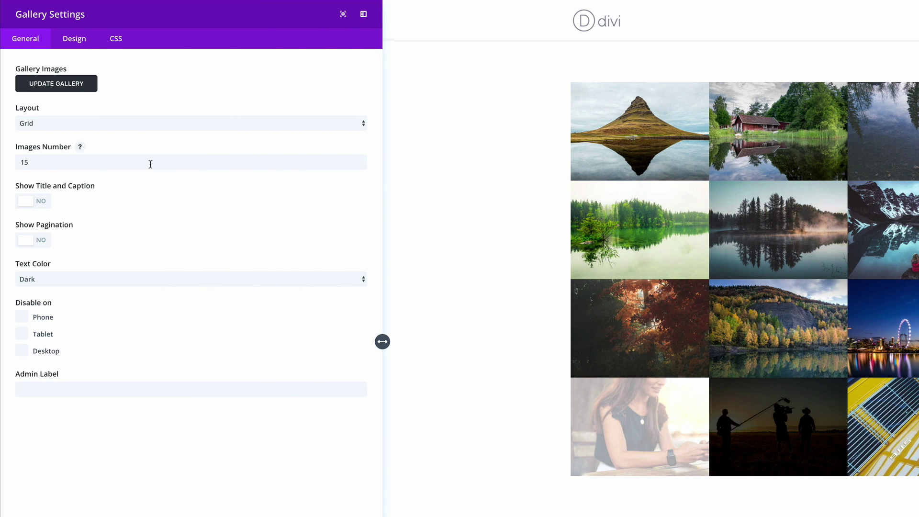
left_click(119, 42)
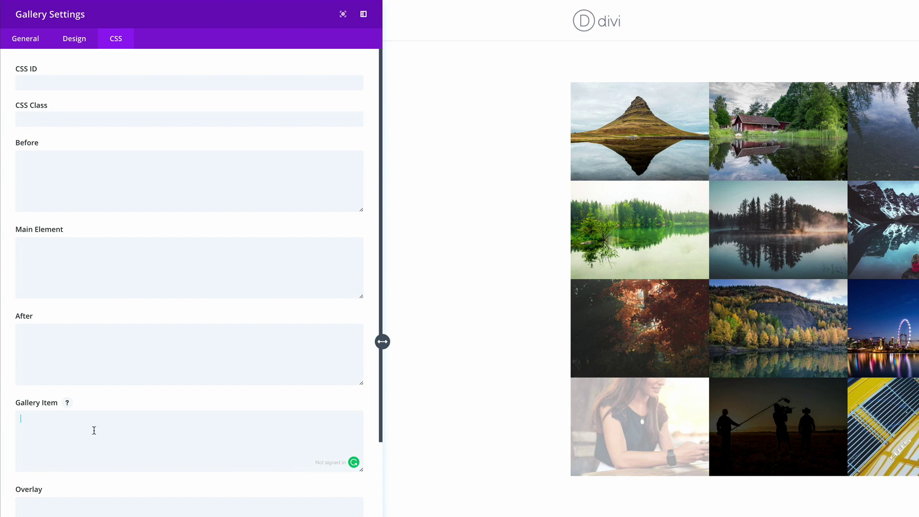
left_click(58, 425)
Paste margin 0, width and clear: none rules for gallery items, try 50% and 33%, settle on 20%, and save
type("margin: 0 !important; width: 20% !important; clear: none !important;")
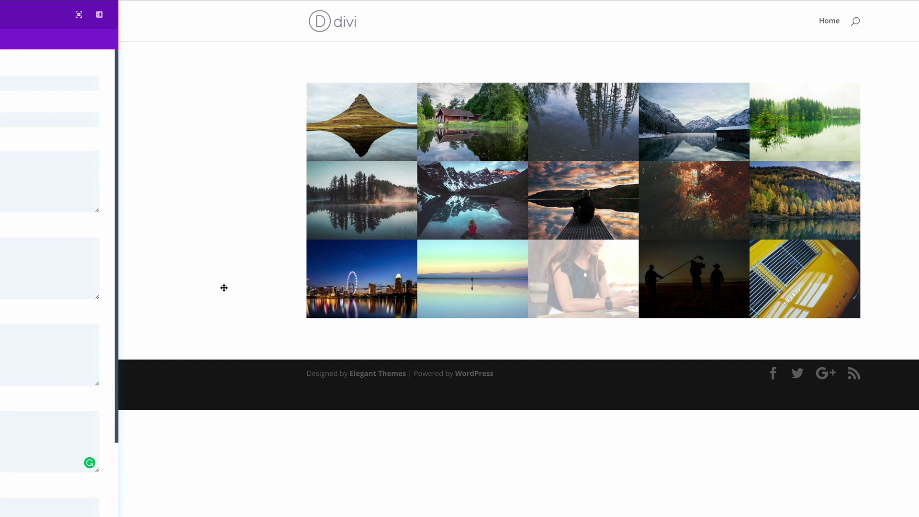
left_click_drag(112, 342, 382, 341)
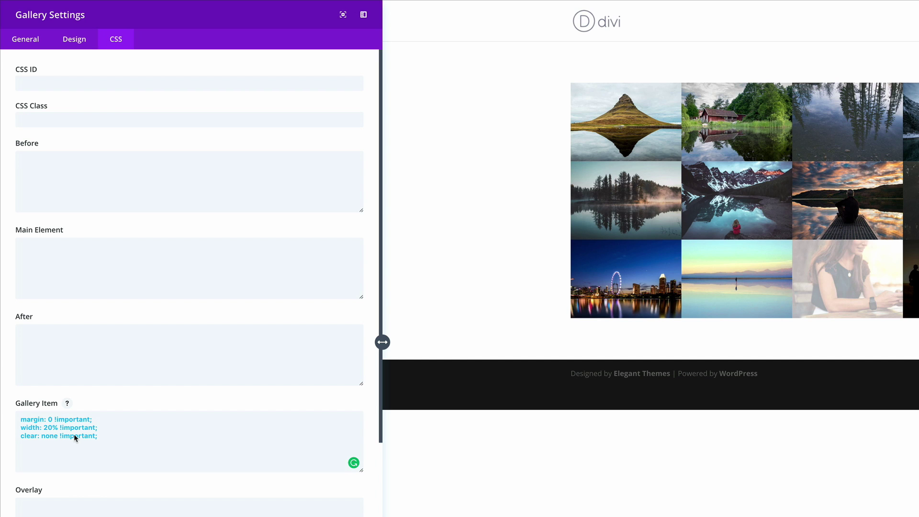
key("BackSpace")
type("5")
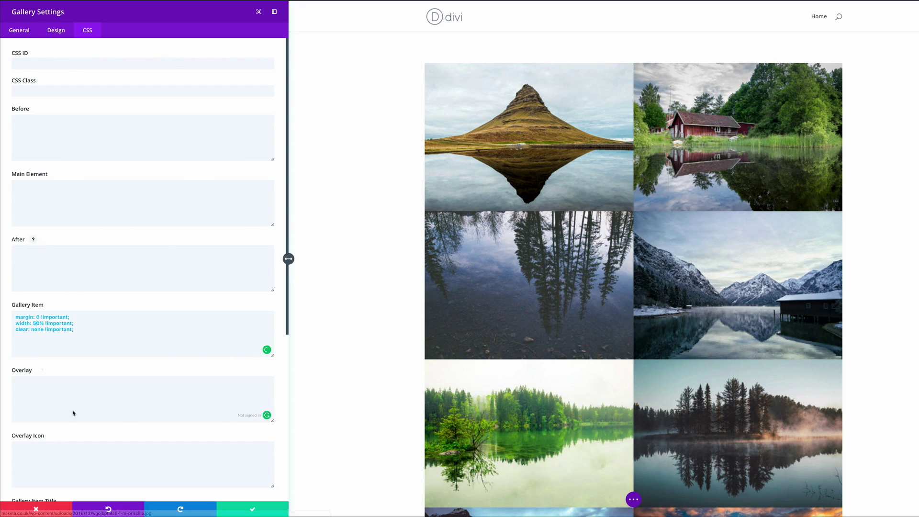
key("BackSpace")
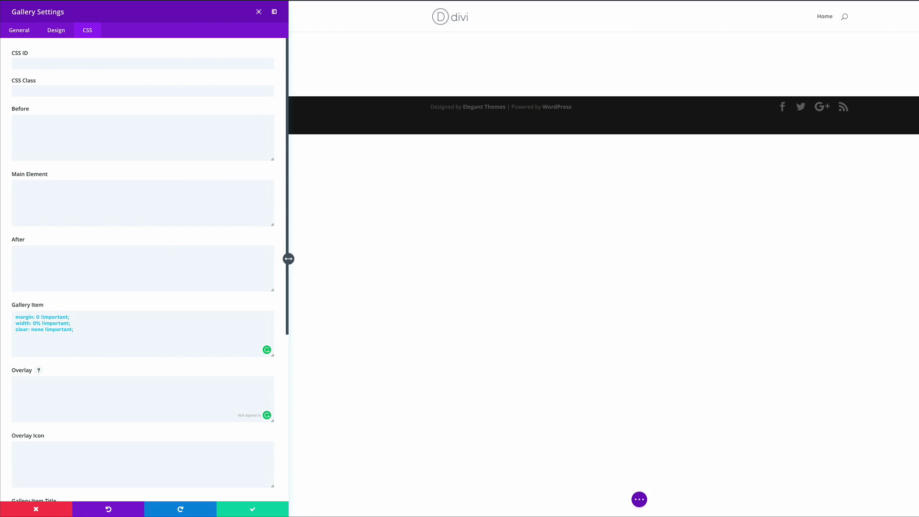
type("33")
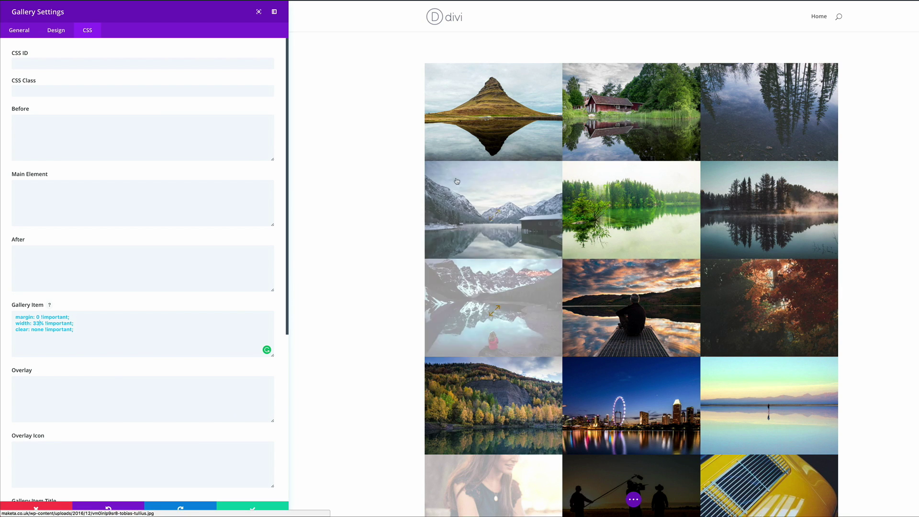
key("BackSpace")
key("BackSpace")
type("20")
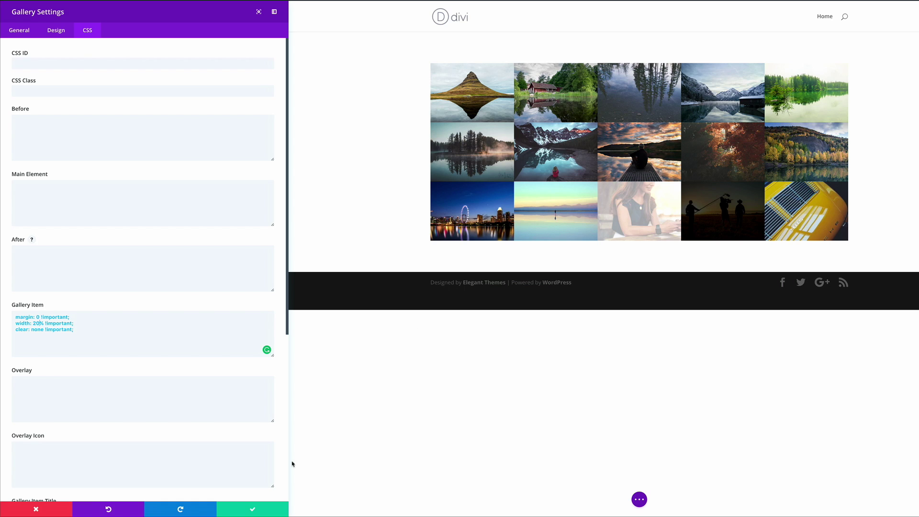
left_click(252, 510)
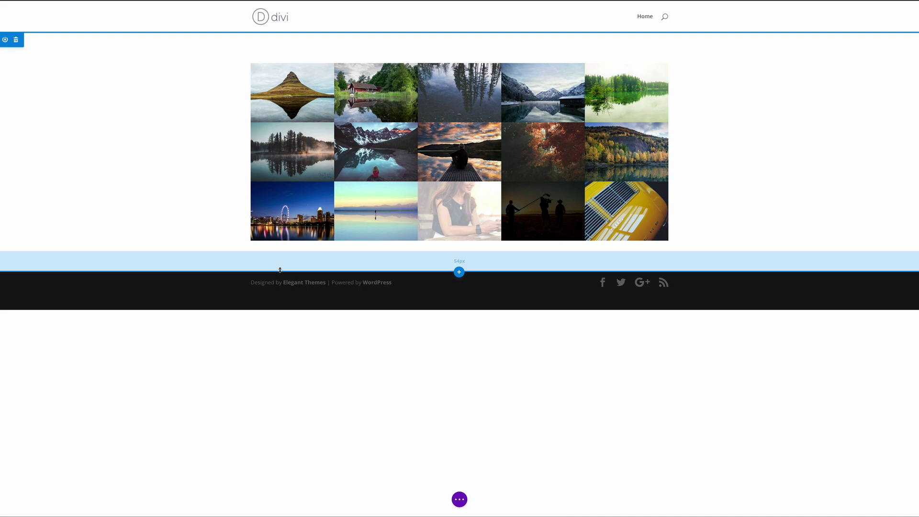
Drag the gallery section's bottom and top padding deeper, then publish the page
left_click_drag(279, 266, 274, 371)
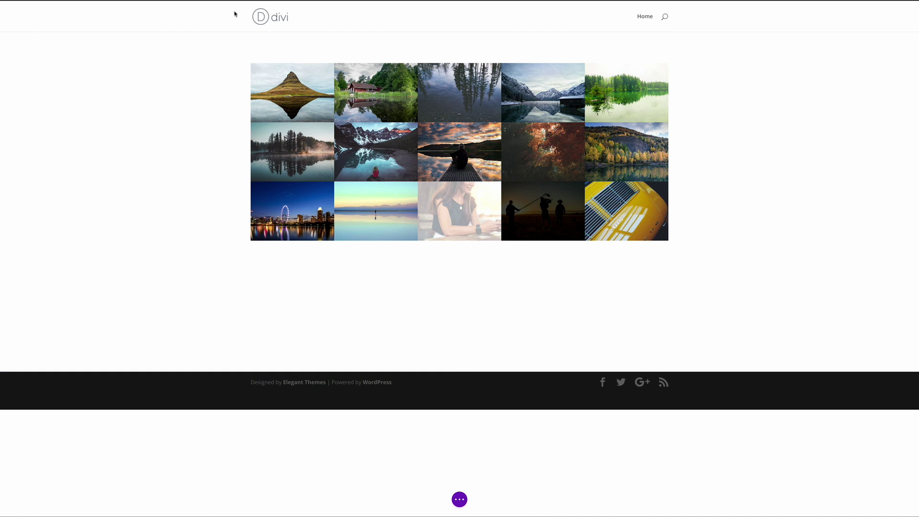
left_click_drag(234, 35, 221, 108)
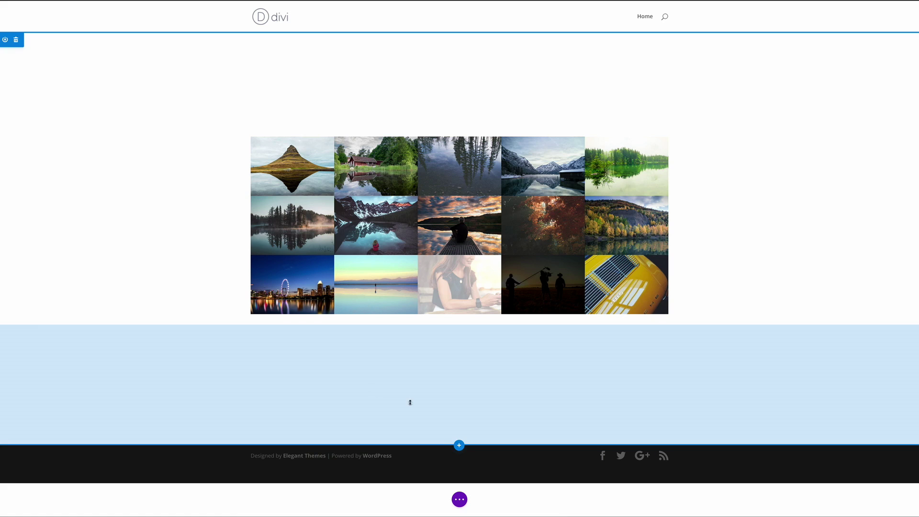
left_click(459, 499)
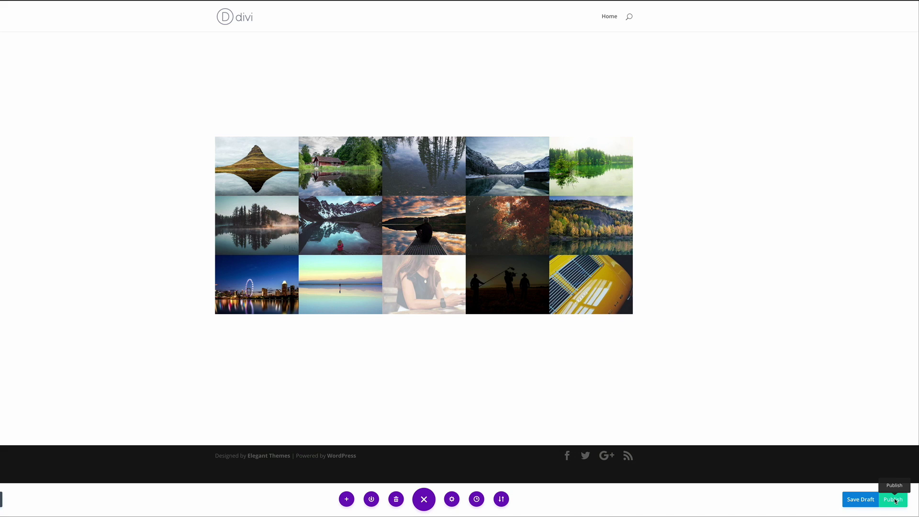
left_click(894, 500)
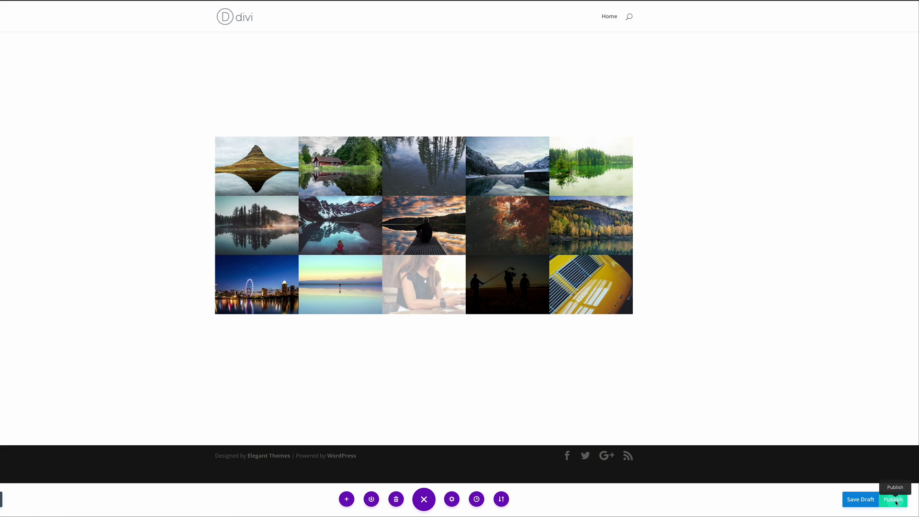